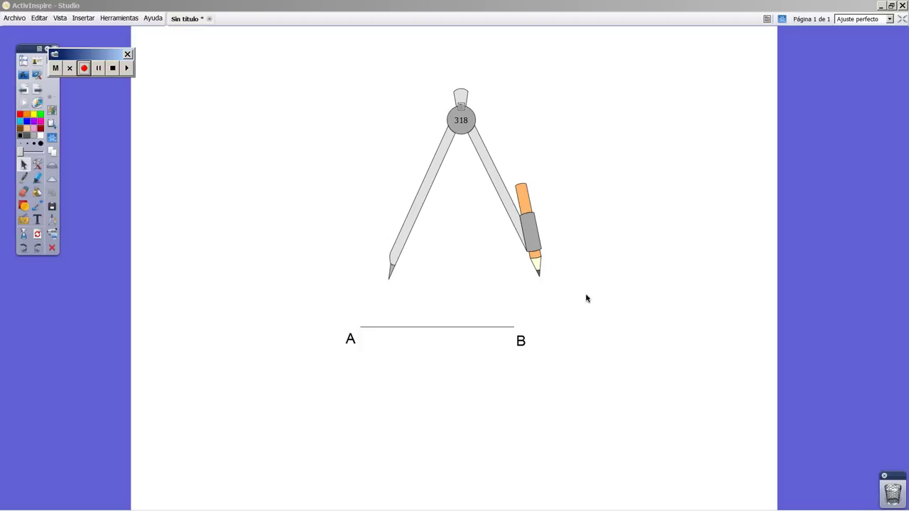
Step: Set the compass needle on A, open it to length AB and draw the full circle
drag(402, 239, 376, 283)
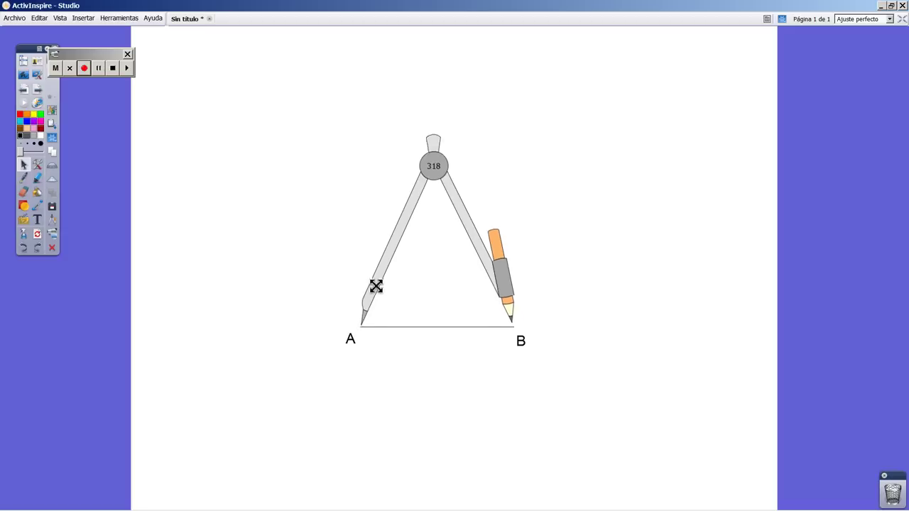
drag(376, 284, 375, 289)
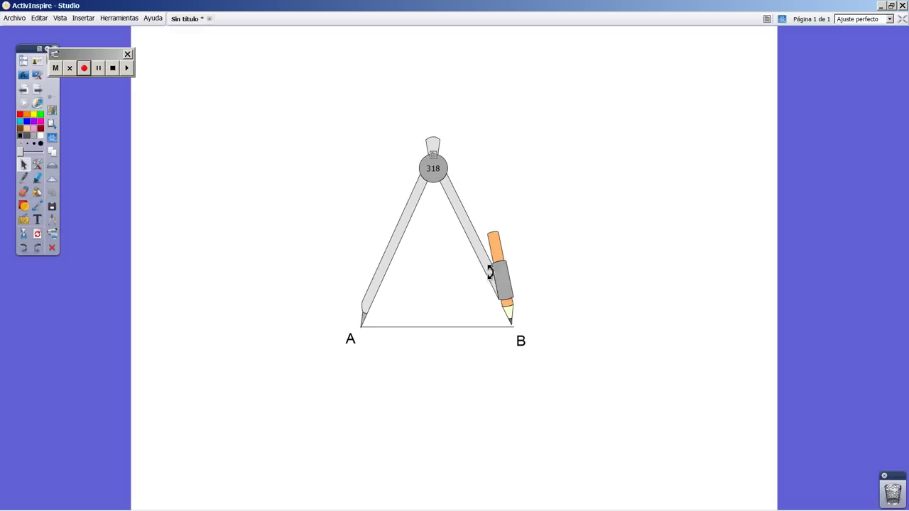
mouse_move(507, 299)
mouse_down()
mouse_move(425, 235)
mouse_move(358, 331)
mouse_move(513, 330)
mouse_up()
Step: Draw a radius-AB circle centred at B overlapping the first, then move the compass aside
mouse_move(375, 267)
mouse_down()
mouse_move(476, 286)
mouse_move(531, 267)
mouse_up()
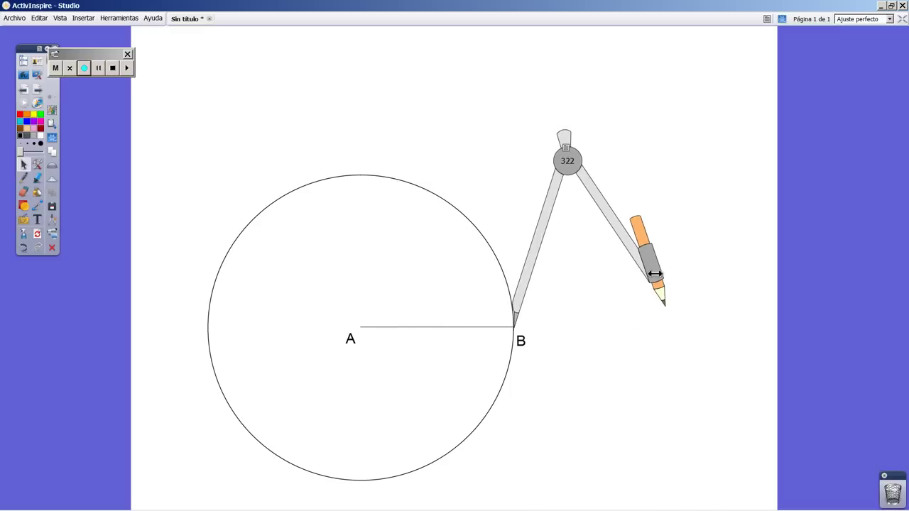
mouse_move(655, 274)
mouse_down()
mouse_move(630, 375)
mouse_move(278, 280)
mouse_move(583, 182)
mouse_move(660, 333)
mouse_up()
drag(549, 268, 661, 274)
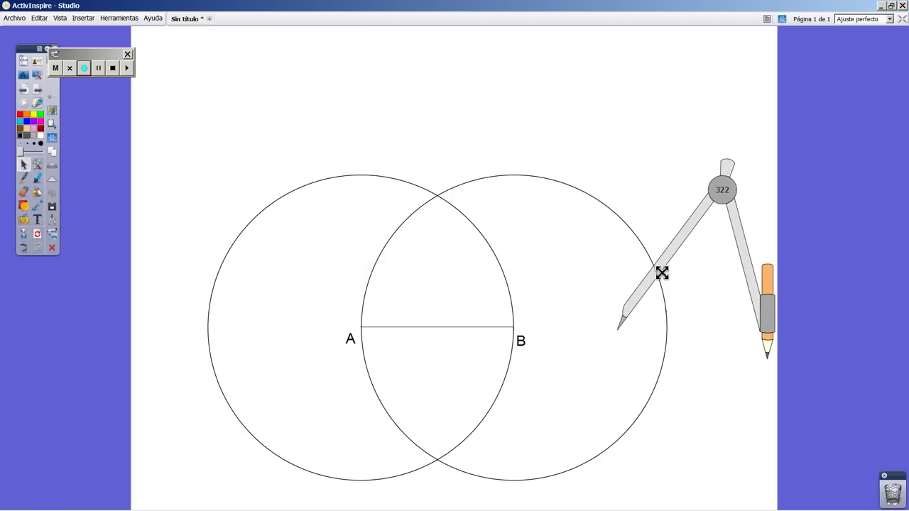
Step: Mark the upper and lower circle intersections with small teal highlighter dots
click(38, 178)
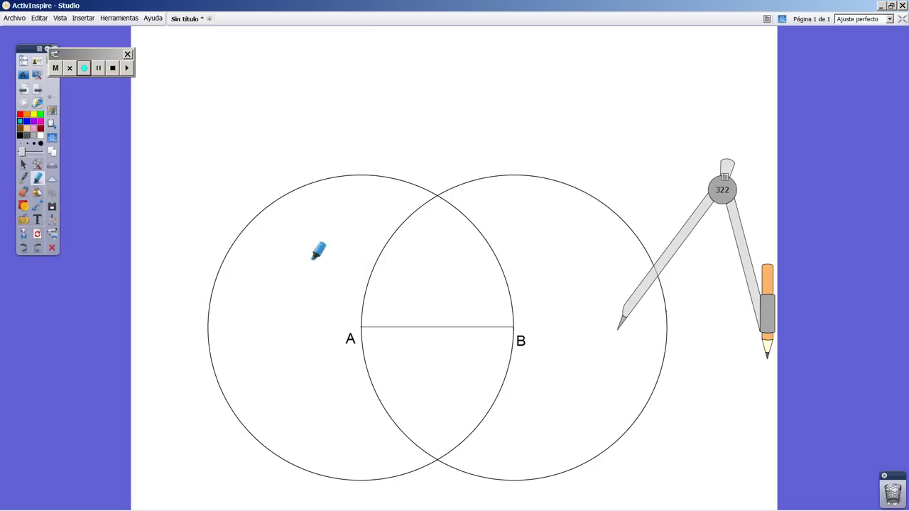
click(439, 197)
click(436, 461)
Step: Add text labels '1' above the upper intersection and '2' below the lower one, then bring the compass back
click(38, 219)
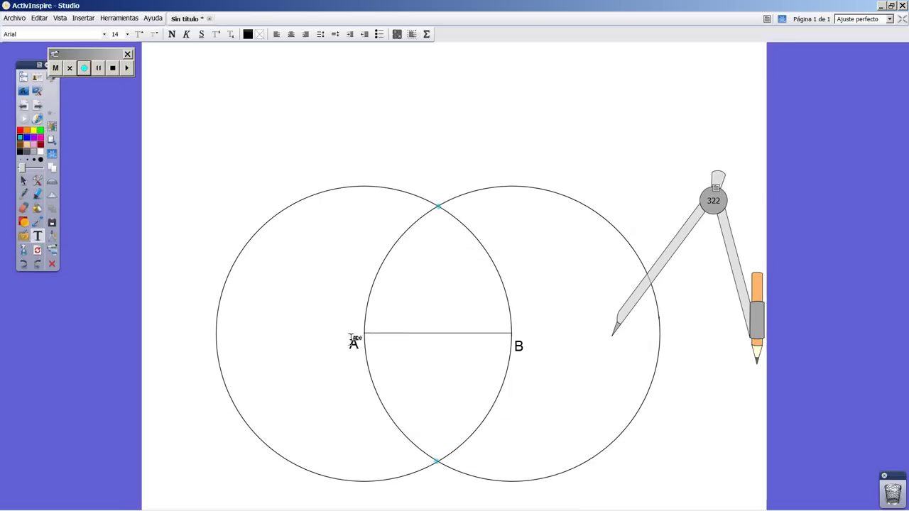
click(462, 211)
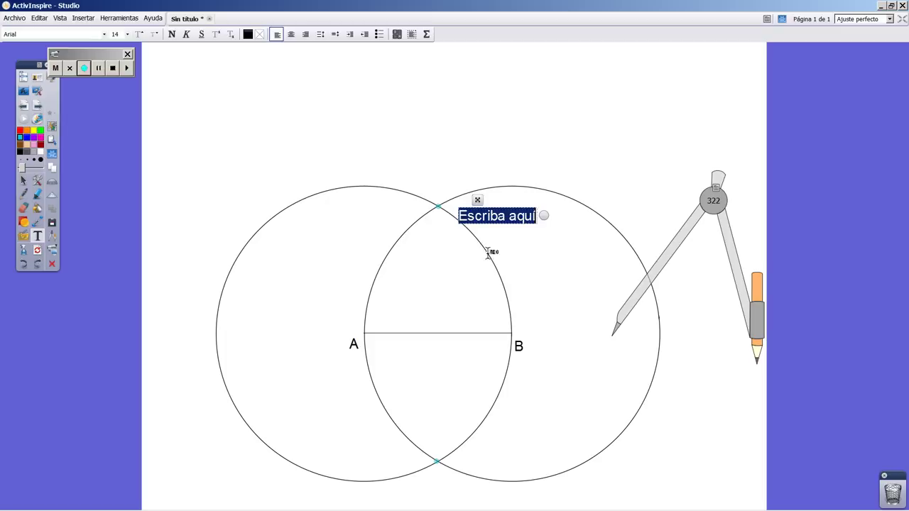
text(1)
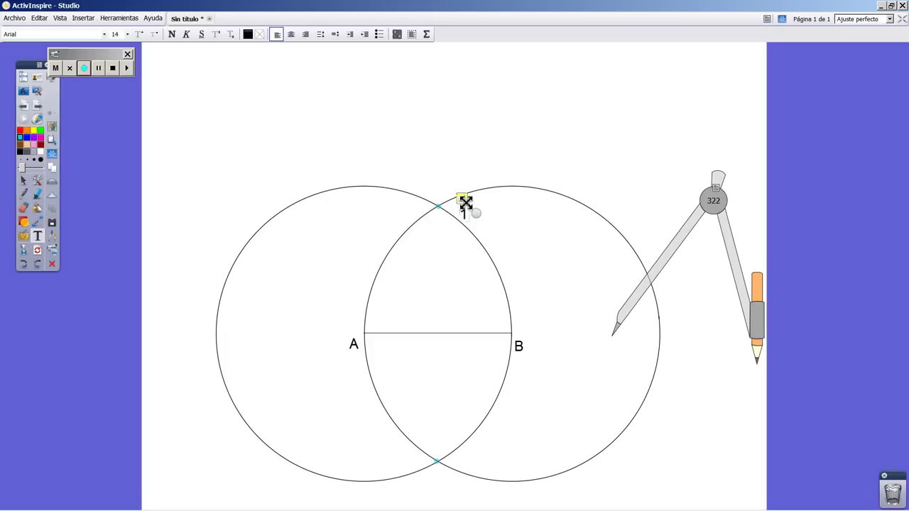
drag(462, 204, 442, 171)
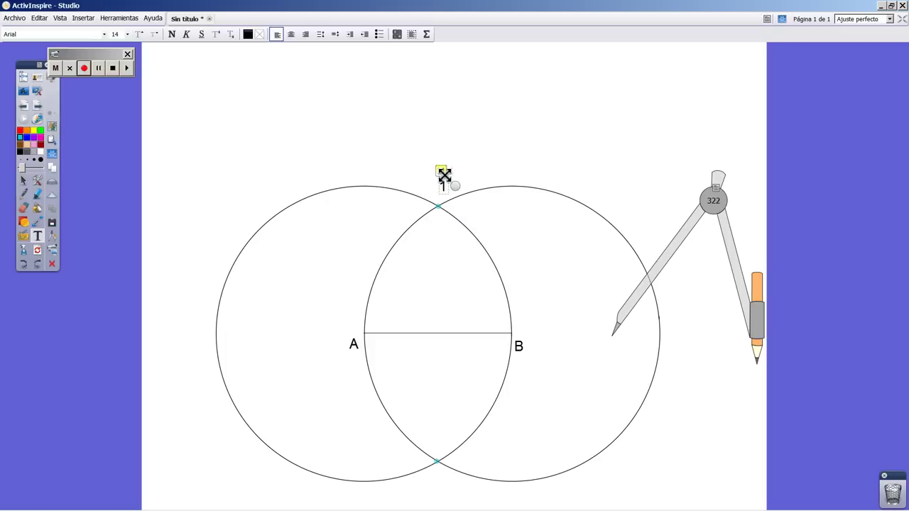
click(439, 478)
click(440, 478)
text(2)
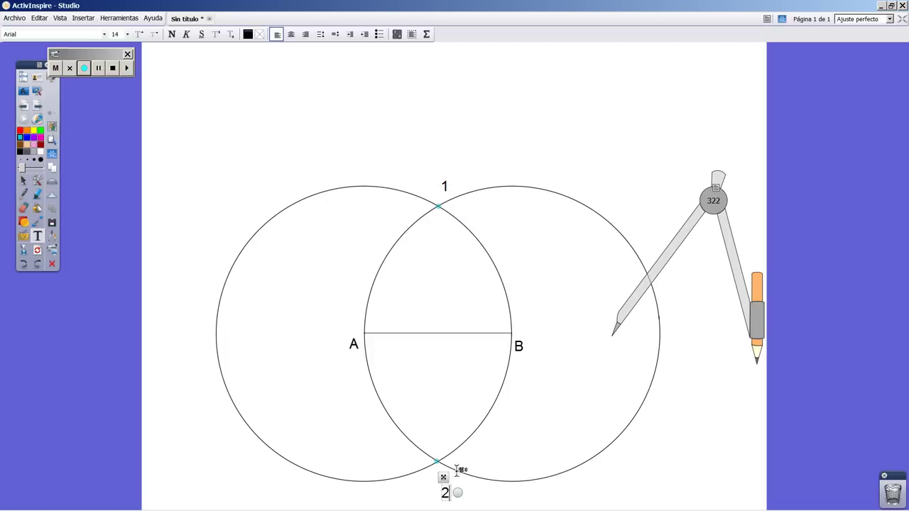
drag(447, 478, 441, 467)
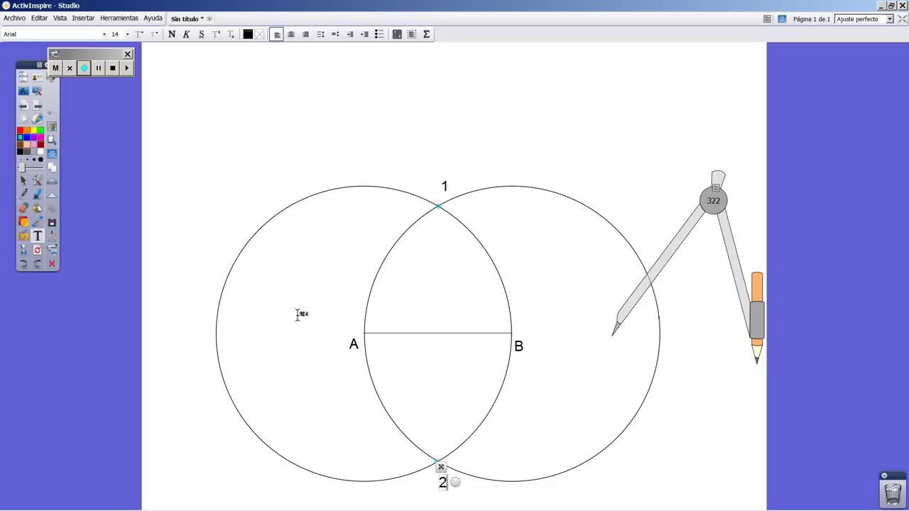
click(24, 180)
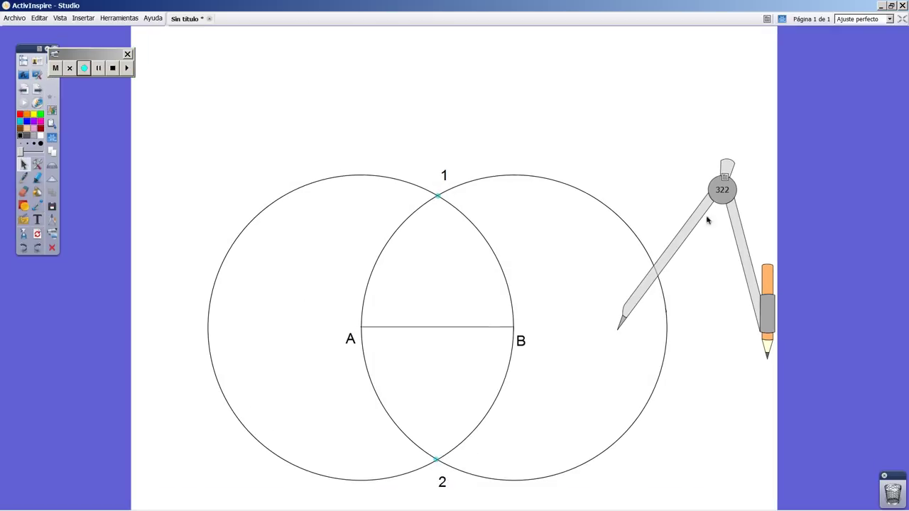
drag(698, 227, 570, 299)
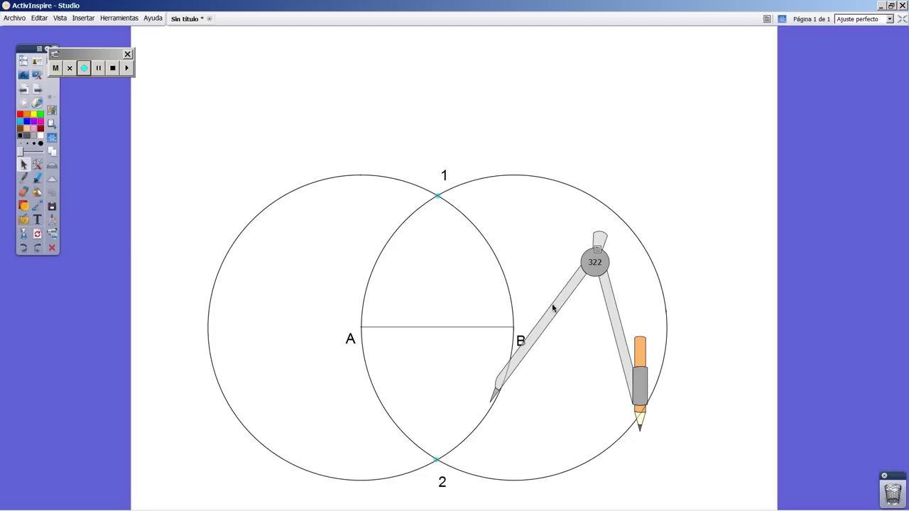
Step: Draw a straight red line from point 1 to point 2 across segment AB
click(19, 209)
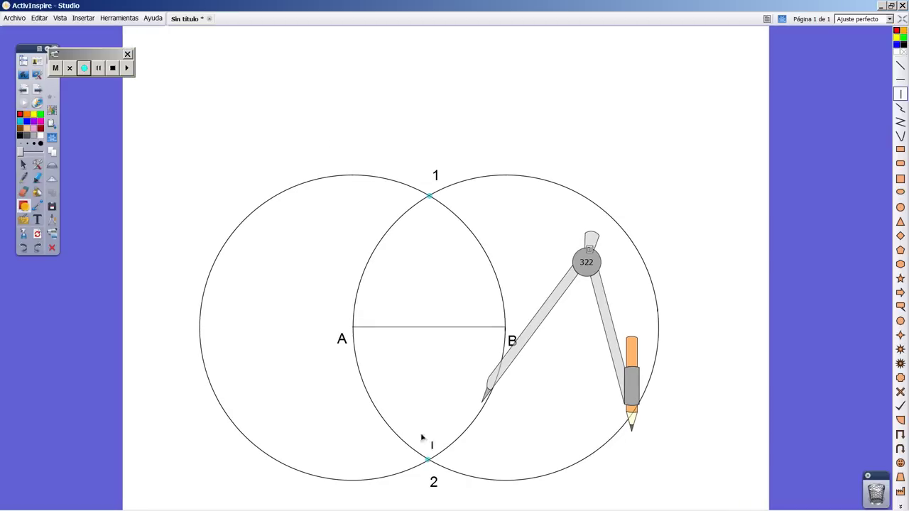
drag(430, 197, 421, 460)
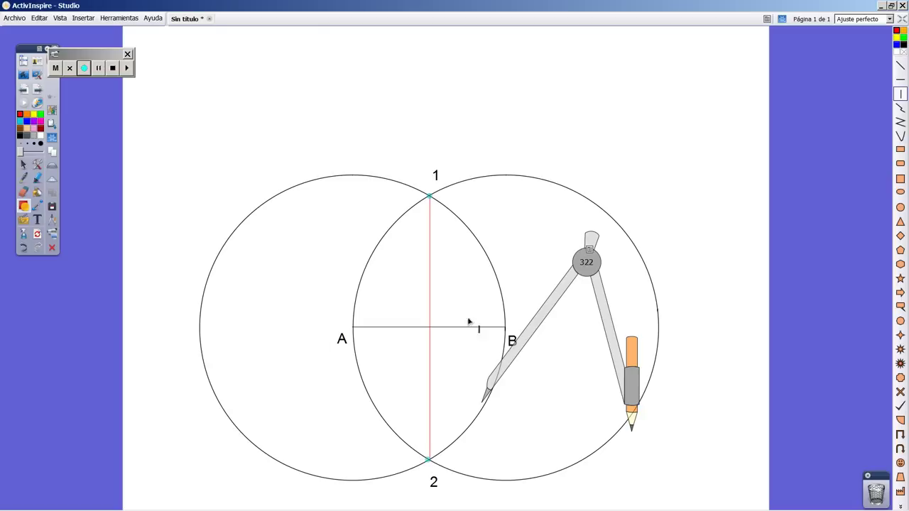
drag(570, 284, 515, 345)
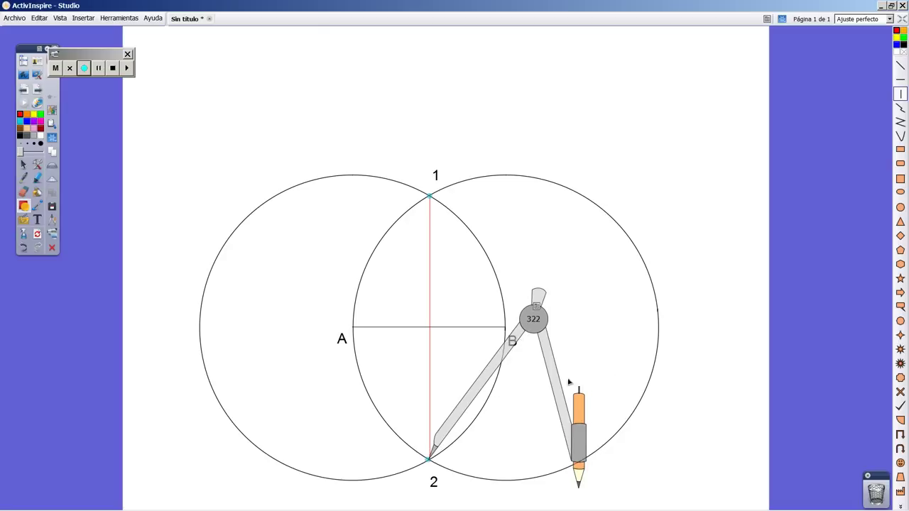
Step: With the compass needle on point 2, draw an arc through A and B
mouse_move(564, 389)
mouse_down()
mouse_move(413, 283)
mouse_move(417, 292)
mouse_move(256, 397)
mouse_move(276, 377)
mouse_up()
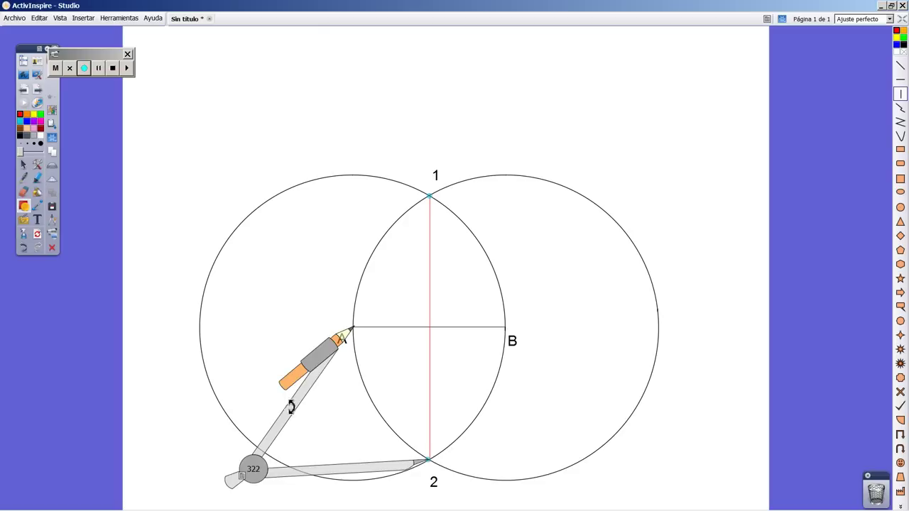
mouse_move(296, 406)
mouse_down()
mouse_move(325, 509)
mouse_move(375, 506)
mouse_move(355, 499)
mouse_move(368, 509)
mouse_up()
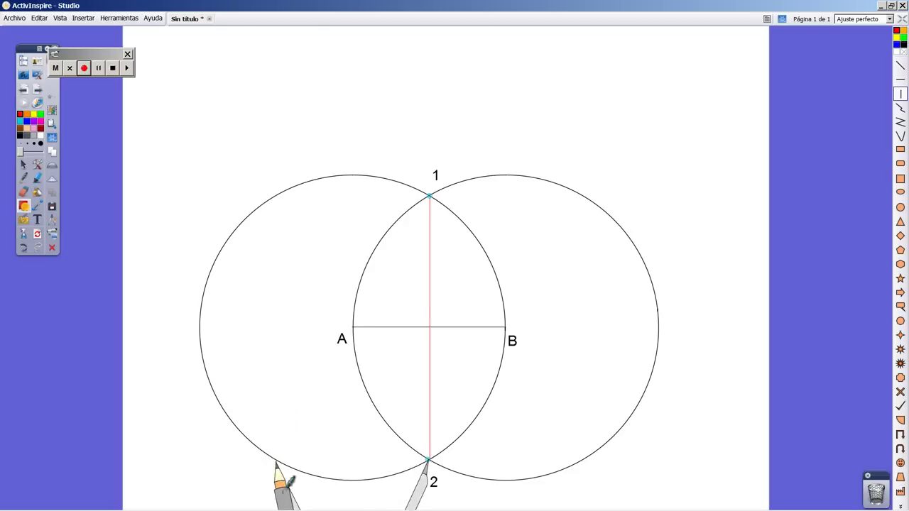
mouse_move(295, 487)
mouse_down()
mouse_move(306, 377)
mouse_move(369, 319)
mouse_move(628, 337)
mouse_move(730, 487)
mouse_up()
mouse_move(496, 383)
mouse_down()
mouse_move(696, 304)
mouse_move(707, 285)
mouse_up()
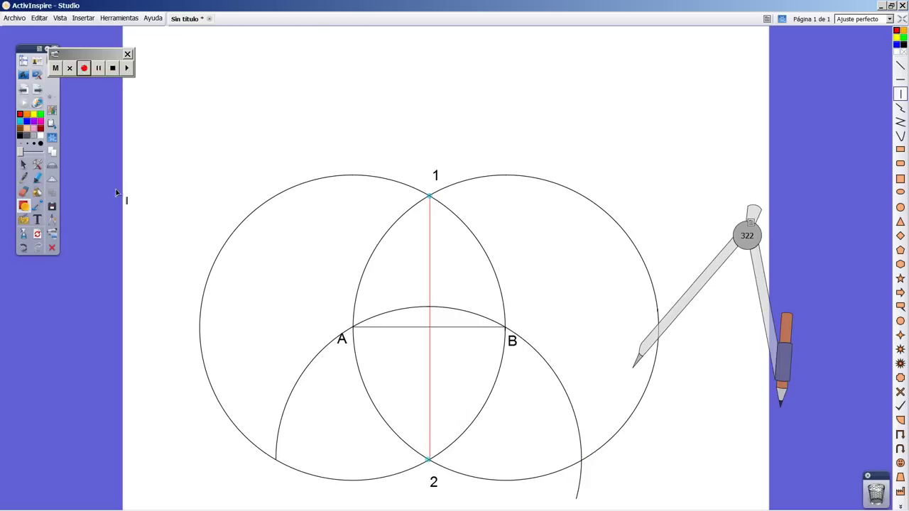
Step: Dot the arc's crossings with the circles and the red line in teal
click(37, 177)
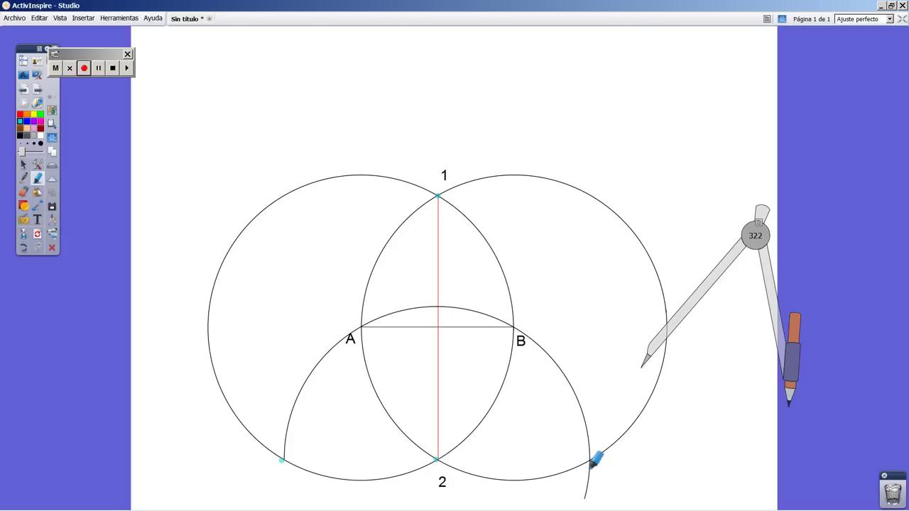
click(589, 462)
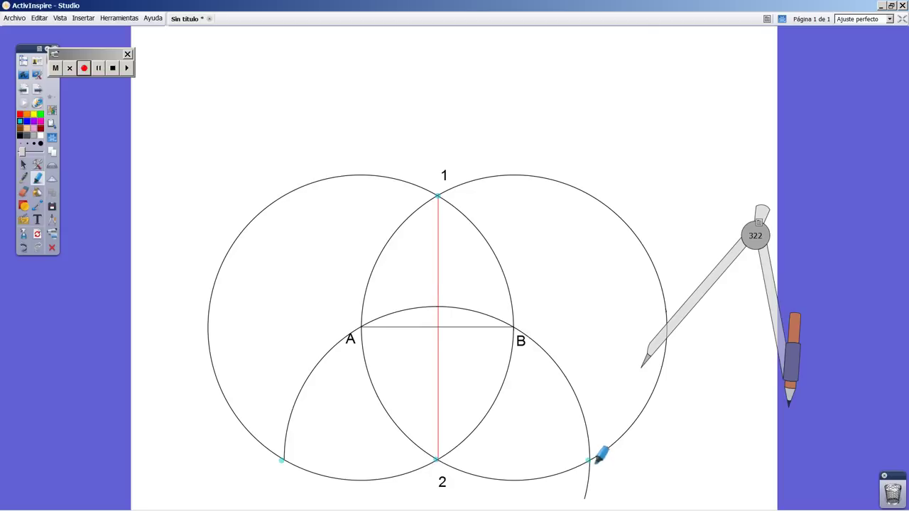
click(438, 308)
Step: Label the new dots 3 at lower left, 4 at lower right and 5 beside the red line
click(38, 219)
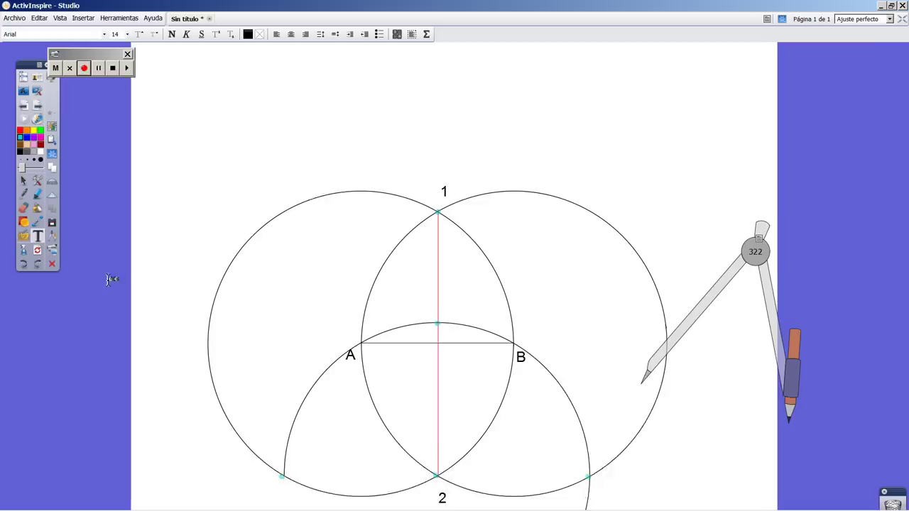
click(286, 472)
text(3)
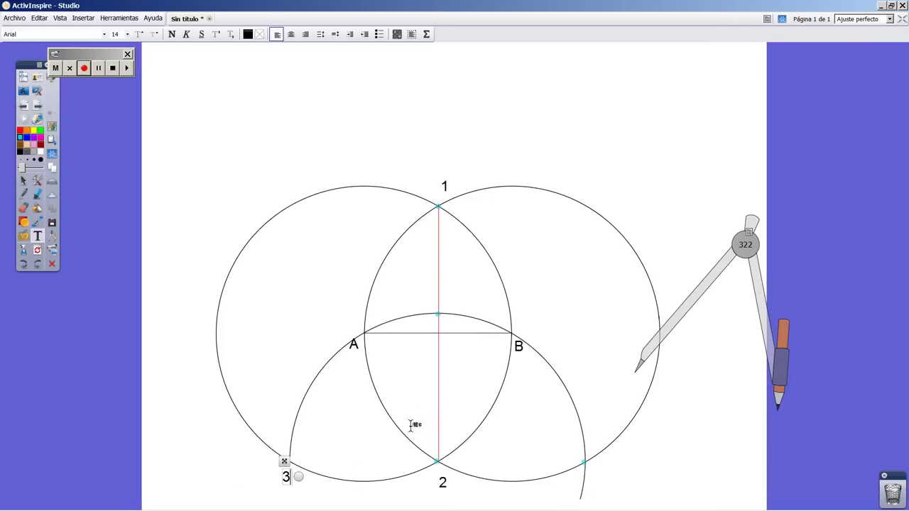
click(597, 472)
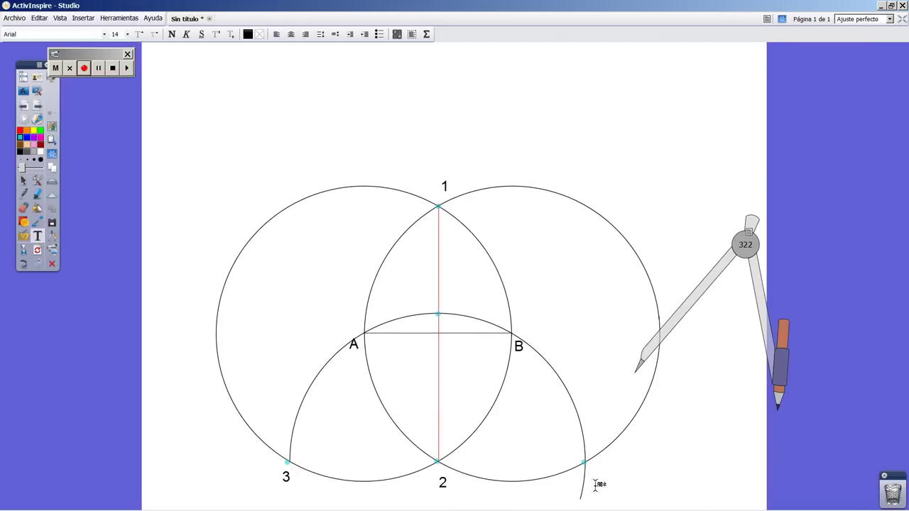
text(4)
click(458, 313)
click(470, 339)
text(5)
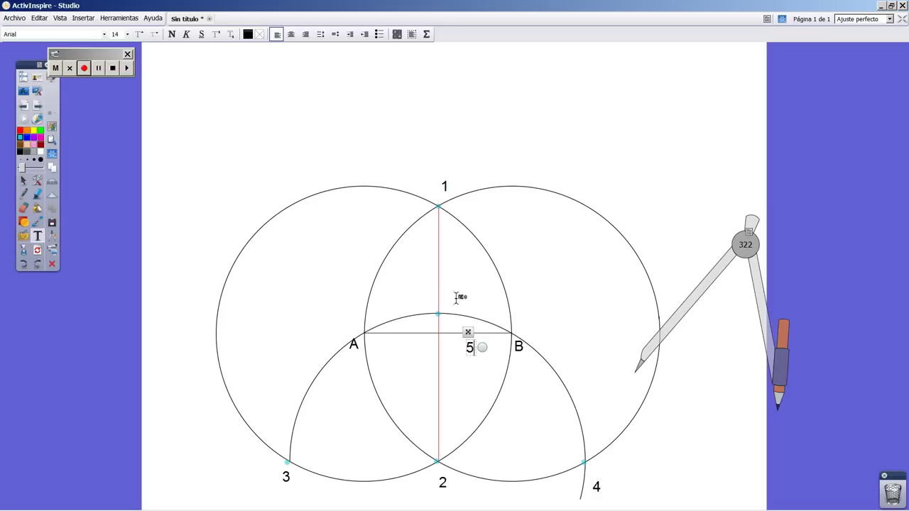
drag(473, 337, 446, 287)
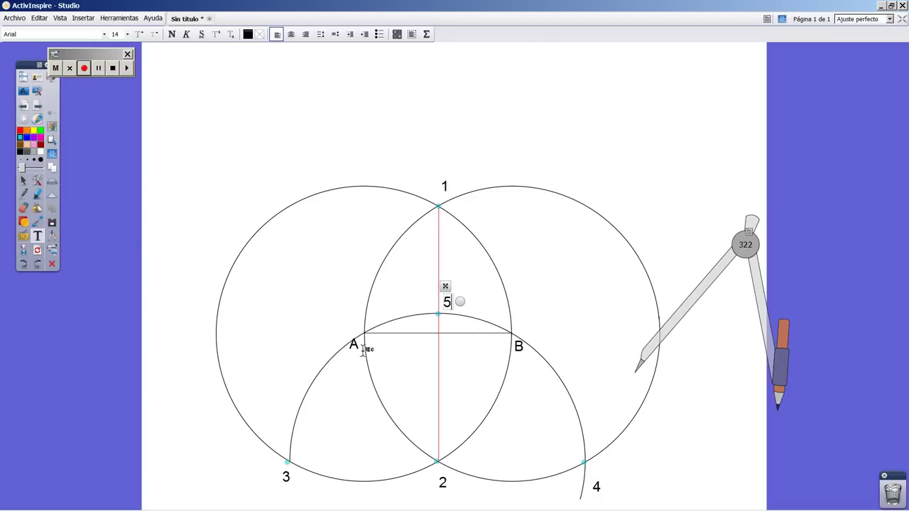
click(24, 223)
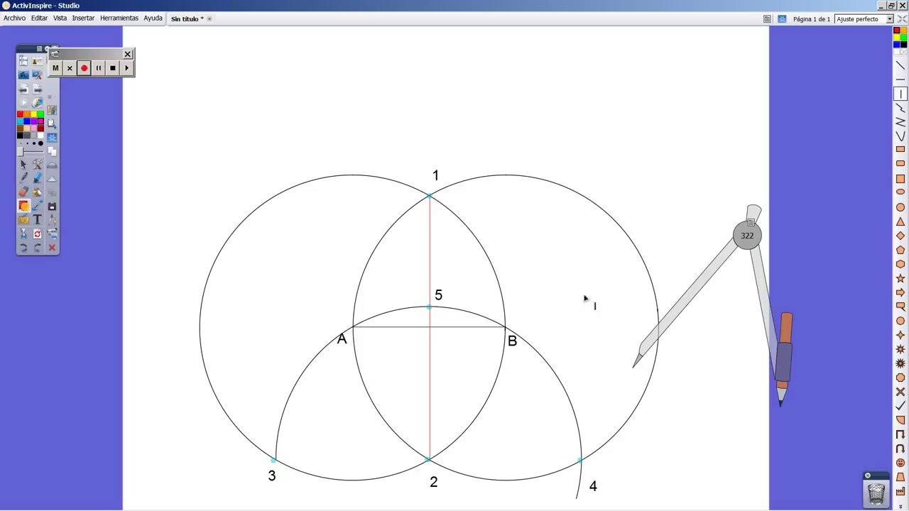
Step: Draw red lines from point 3 and from point 4 through point 5 to the opposite circles
click(901, 65)
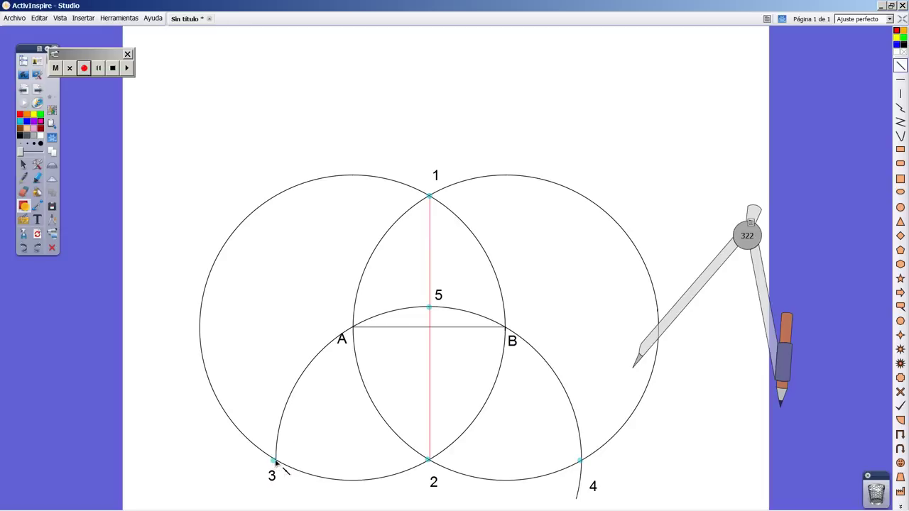
drag(276, 461, 527, 217)
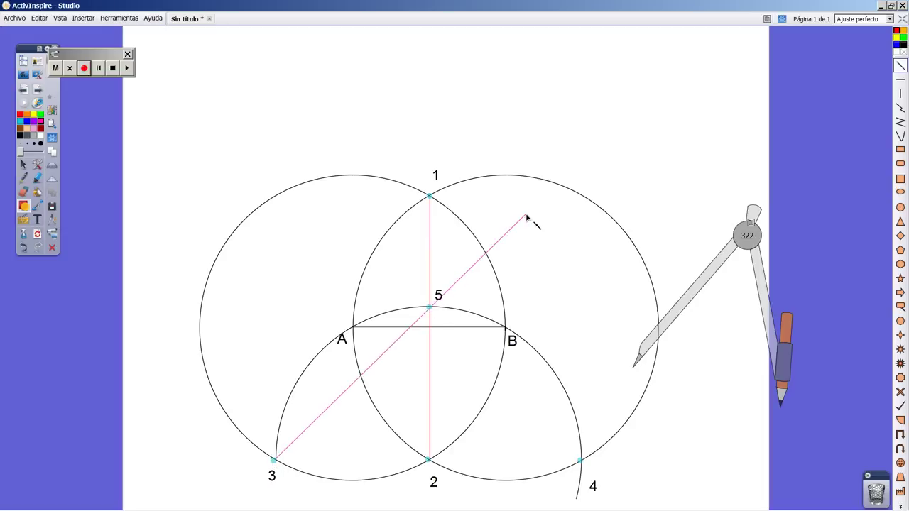
mouse_move(526, 217)
mouse_down()
mouse_move(429, 309)
mouse_move(558, 188)
mouse_up()
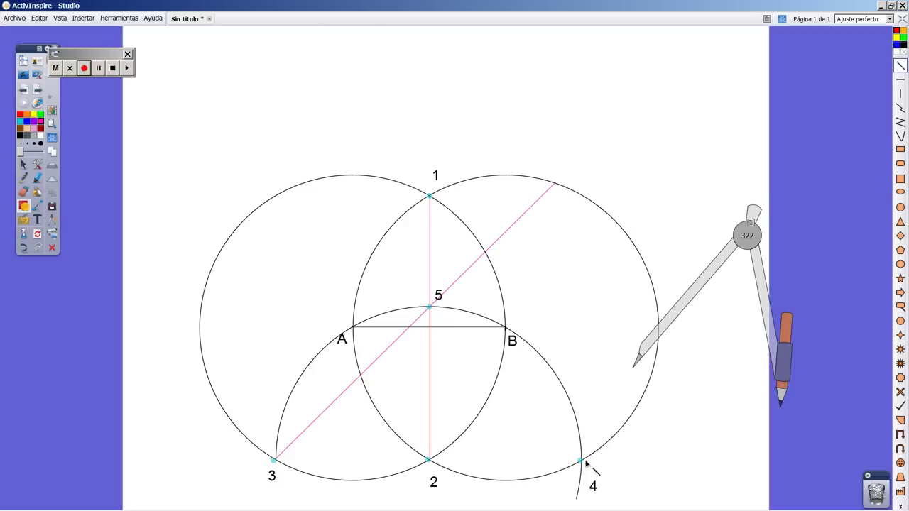
drag(582, 463, 304, 186)
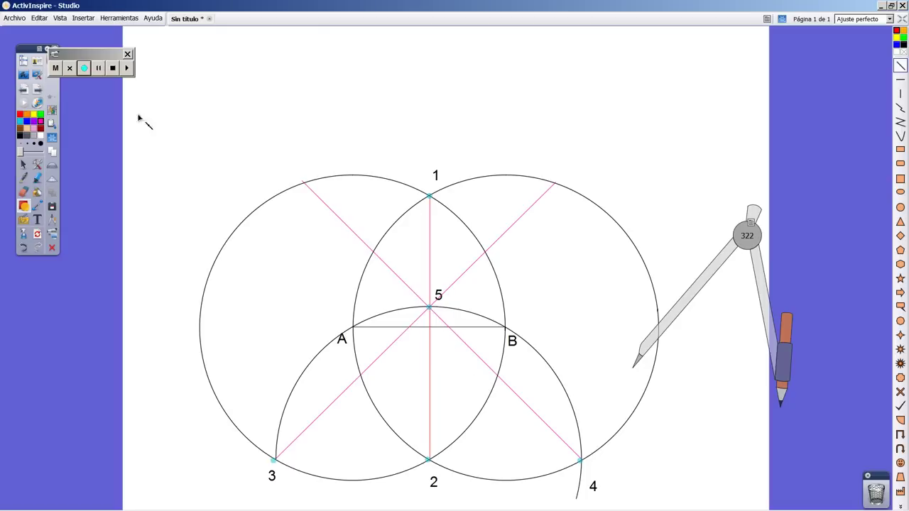
Step: Dot where the two red lines meet the circles at upper left and upper right
click(38, 177)
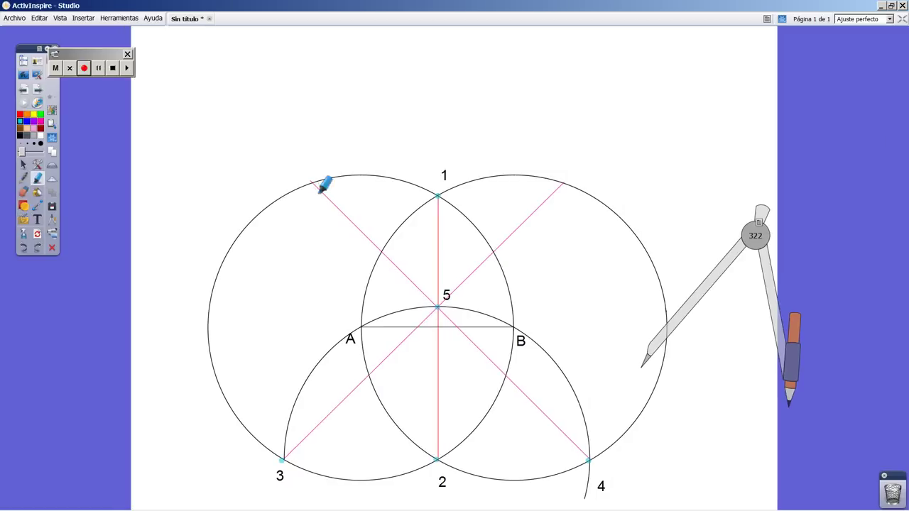
click(314, 185)
click(566, 185)
Step: Label the upper-left intersection C and the upper-right intersection D
click(38, 219)
click(301, 179)
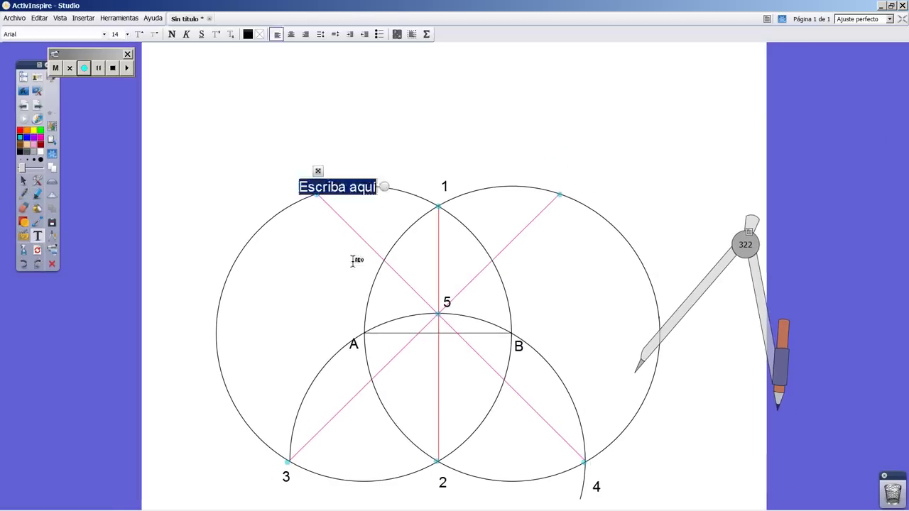
text(C)
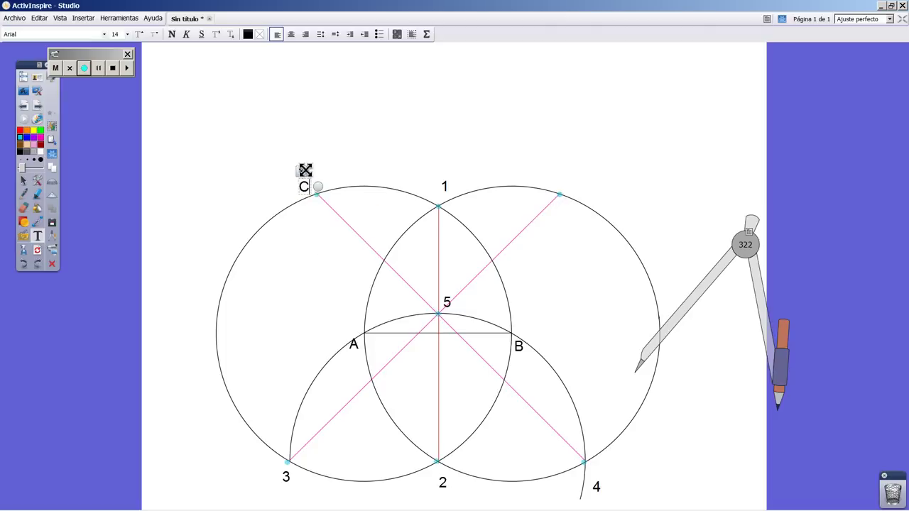
click(633, 320)
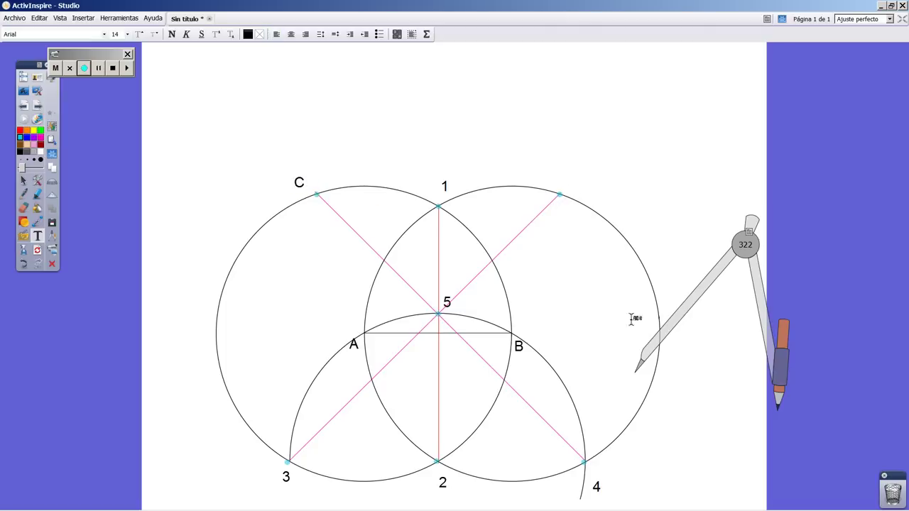
click(628, 326)
text(D)
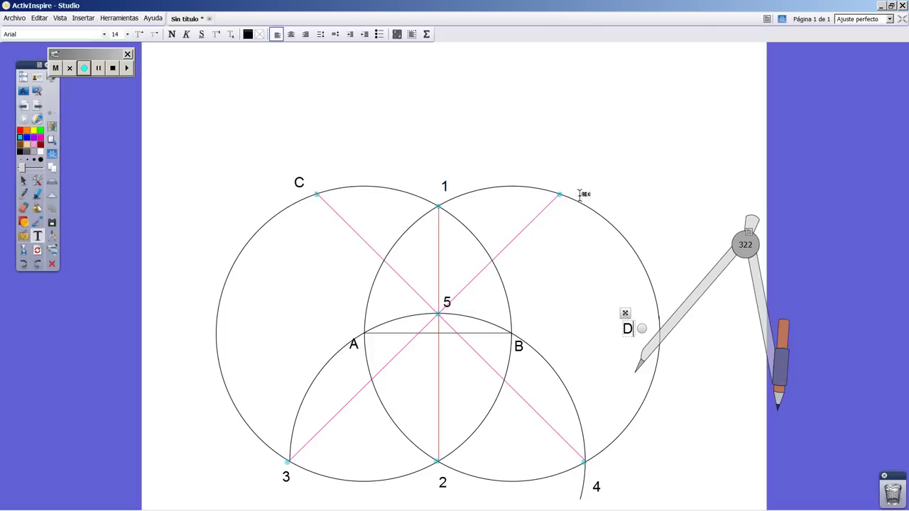
mouse_move(629, 315)
mouse_down()
mouse_move(585, 178)
mouse_move(574, 171)
mouse_up()
click(23, 221)
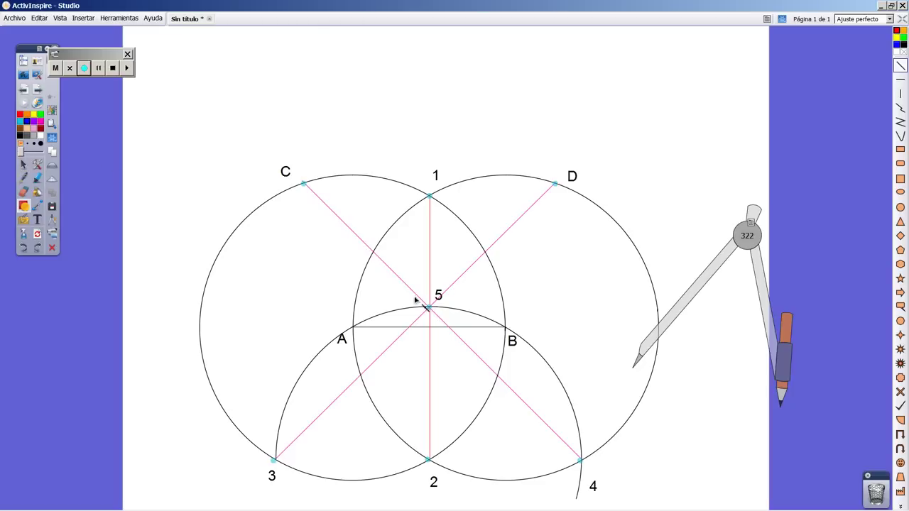
Step: Draw thick blue segments A–C and B–D as two pentagon sides
drag(354, 329, 304, 185)
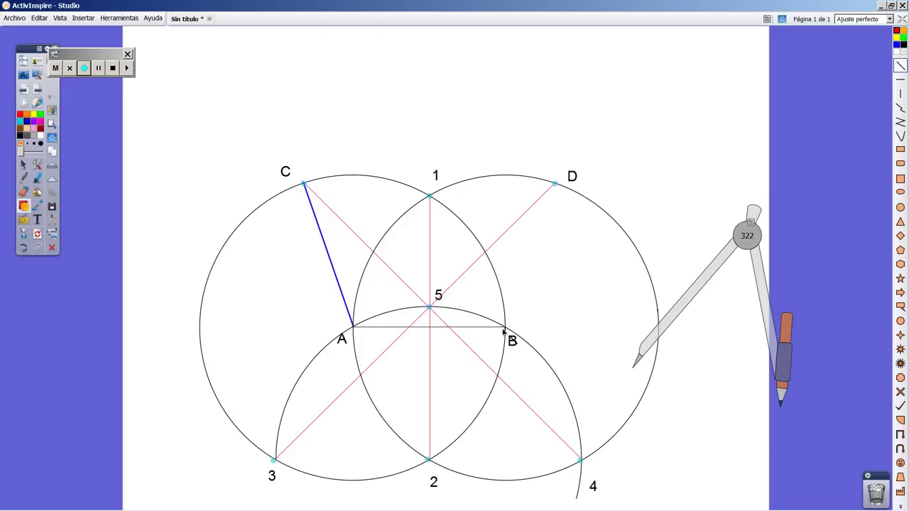
drag(506, 328, 556, 184)
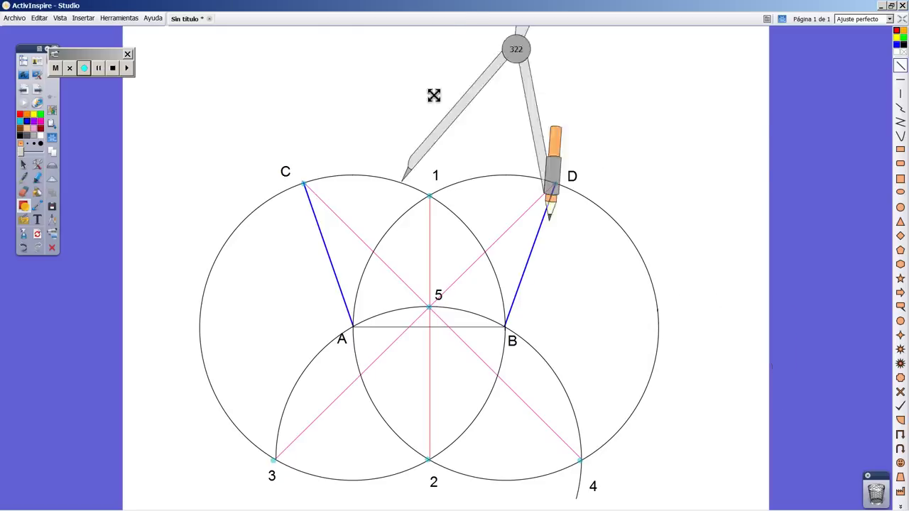
Step: Open the on-screen compass to the length AB
drag(434, 95, 374, 104)
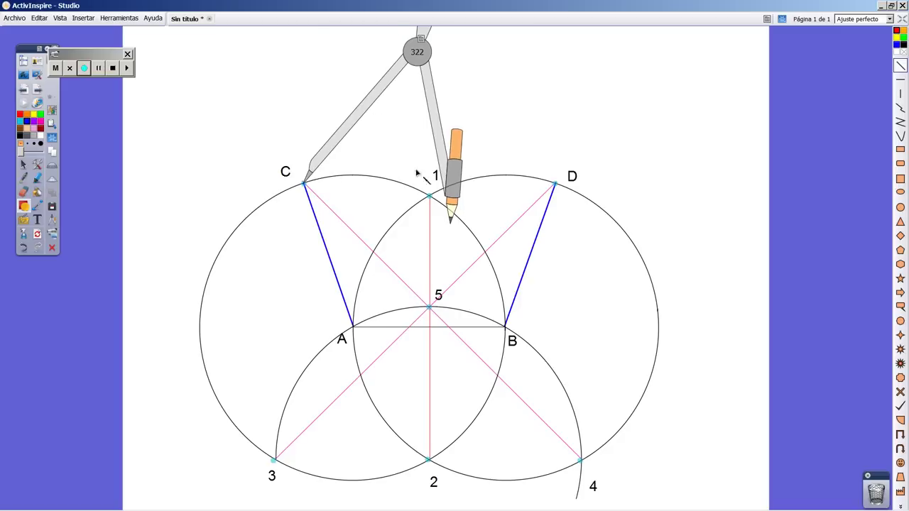
mouse_move(331, 170)
mouse_down()
mouse_move(390, 205)
mouse_move(378, 296)
mouse_move(390, 303)
mouse_up()
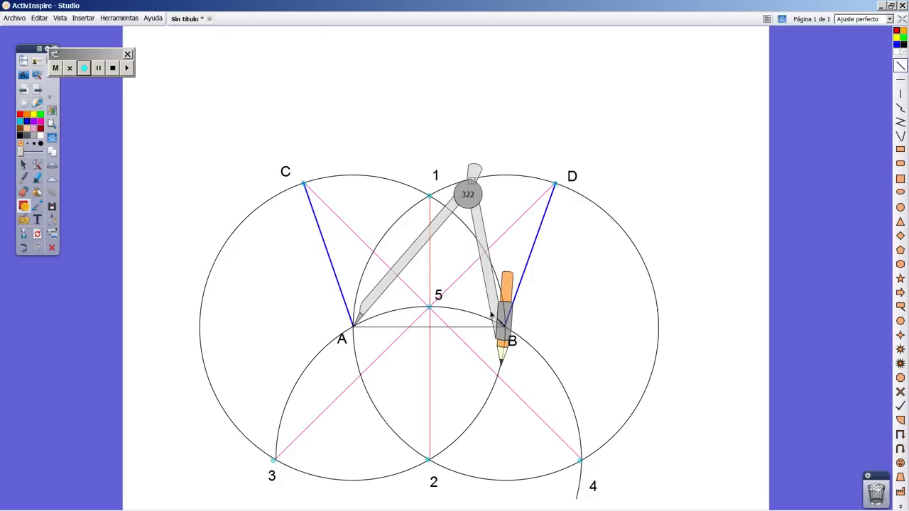
drag(497, 311, 495, 265)
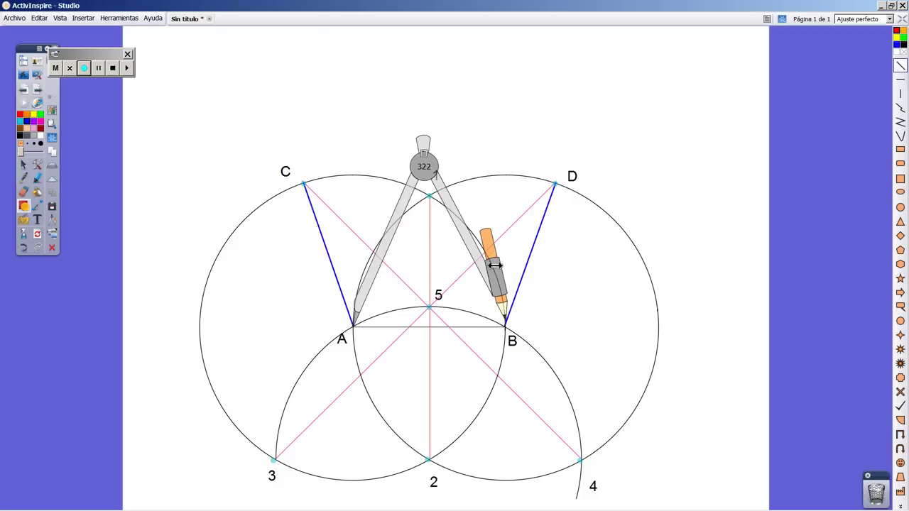
drag(488, 276, 489, 279)
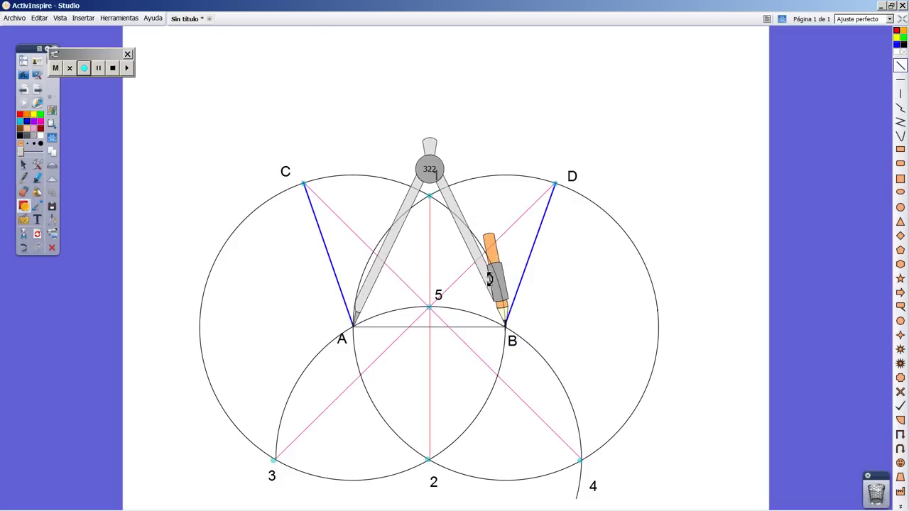
Step: Swing radius-AB arcs from C and from D so they cross above point 1
drag(373, 284, 322, 141)
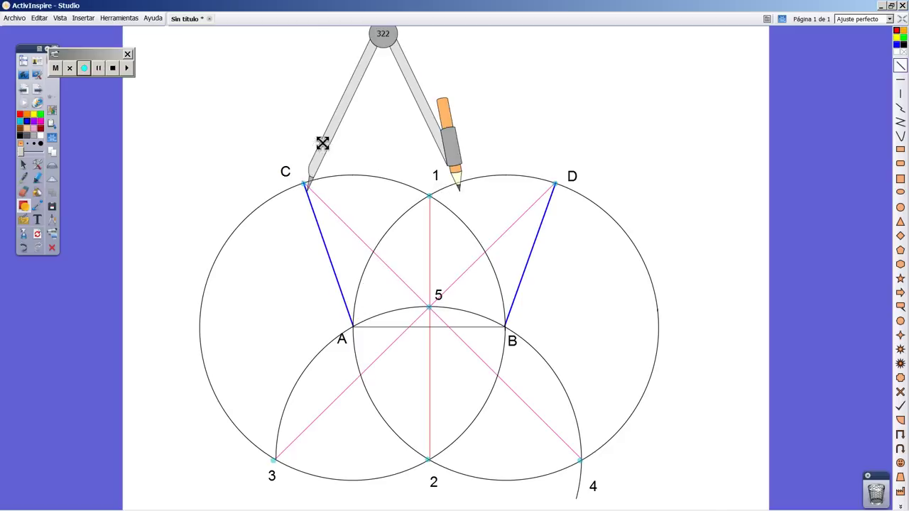
mouse_move(433, 175)
mouse_down()
mouse_move(437, 86)
mouse_move(346, 70)
mouse_up()
drag(240, 118, 492, 118)
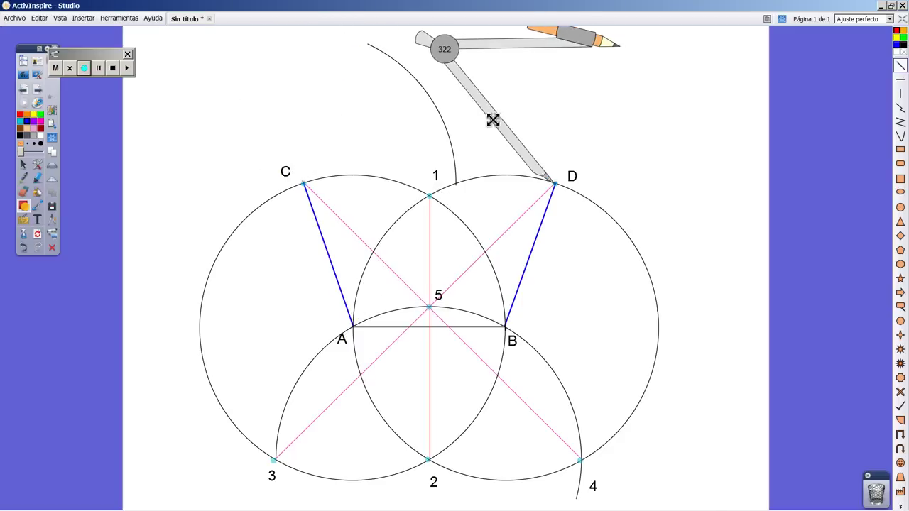
mouse_move(565, 47)
mouse_down()
mouse_move(473, 43)
mouse_move(468, 63)
mouse_move(401, 128)
mouse_move(396, 217)
mouse_up()
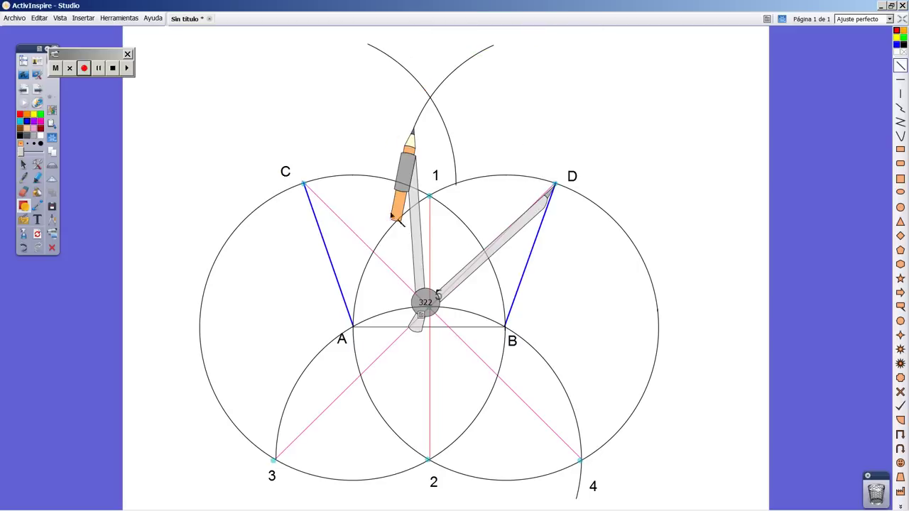
drag(425, 302, 648, 237)
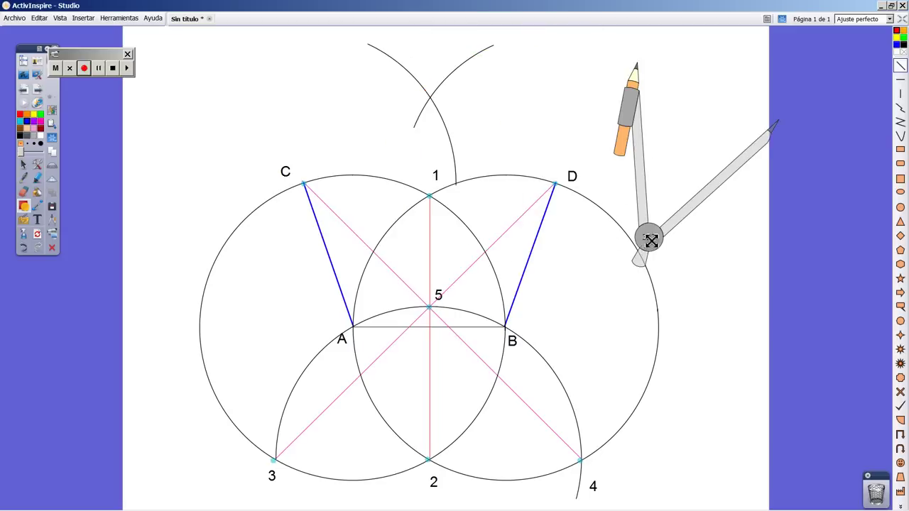
Step: Dot the crossing of the two top arcs with the pen and place the text label 'E' beside it
click(38, 178)
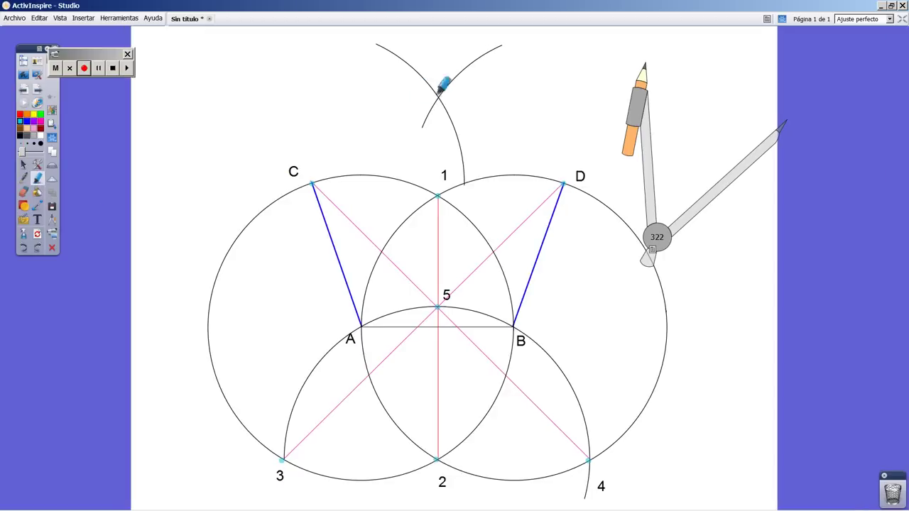
click(439, 97)
click(39, 220)
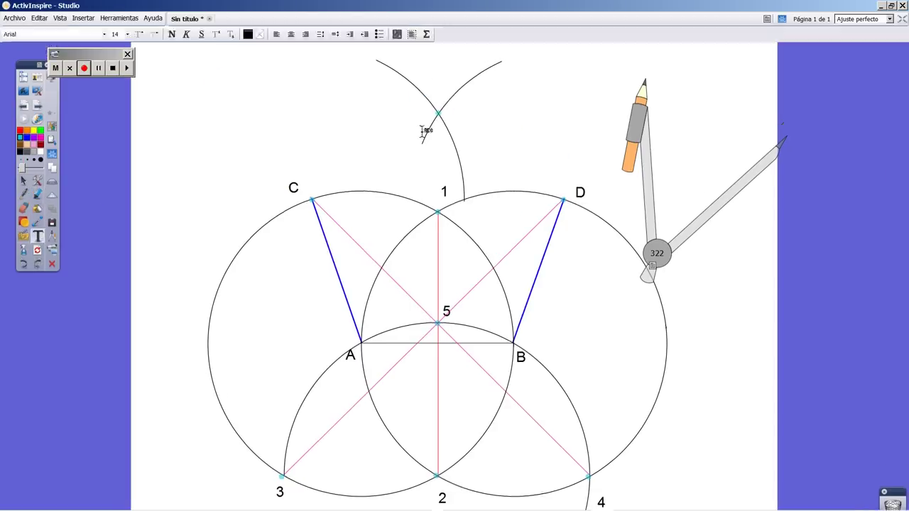
click(439, 91)
key(BackSpace)
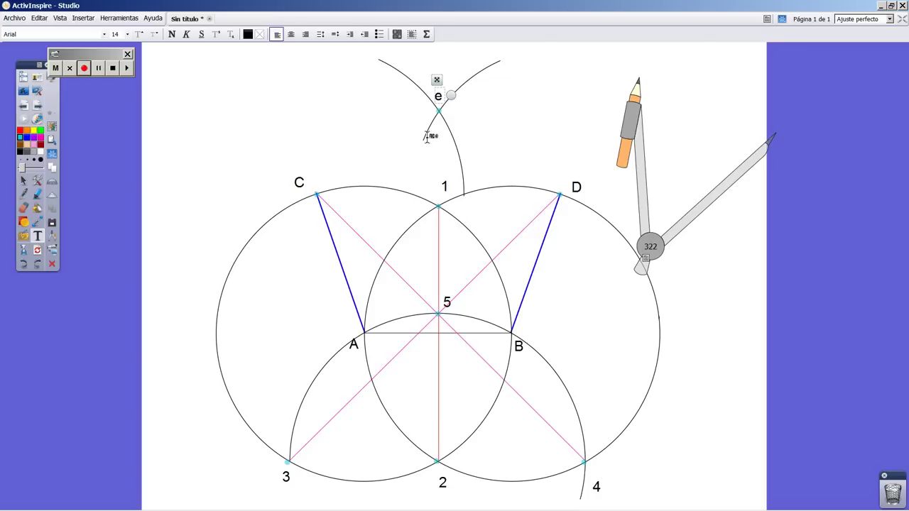
drag(435, 106, 431, 99)
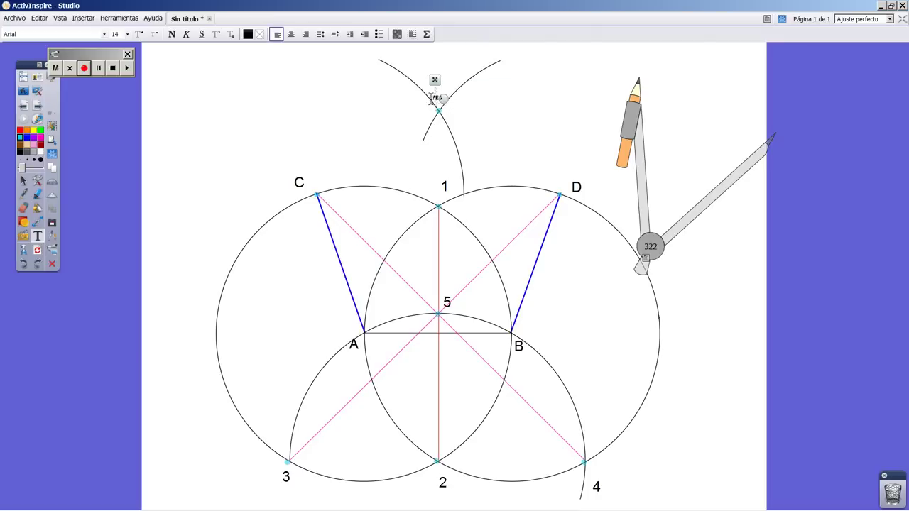
text(E)
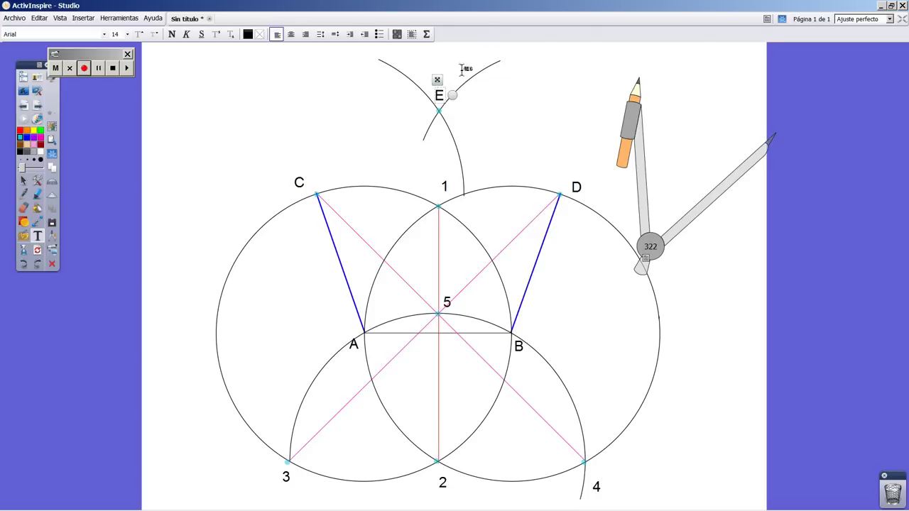
drag(441, 93, 441, 91)
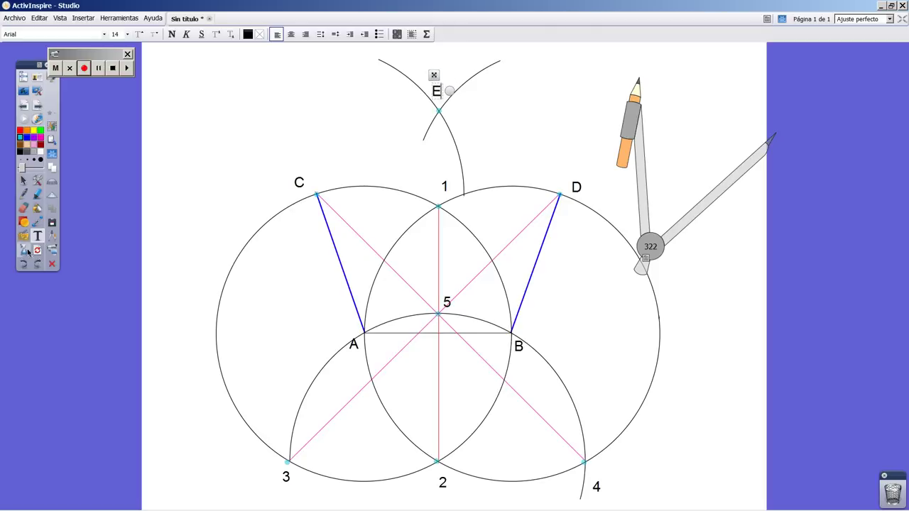
Step: Draw the straight blue side from C to E
click(24, 222)
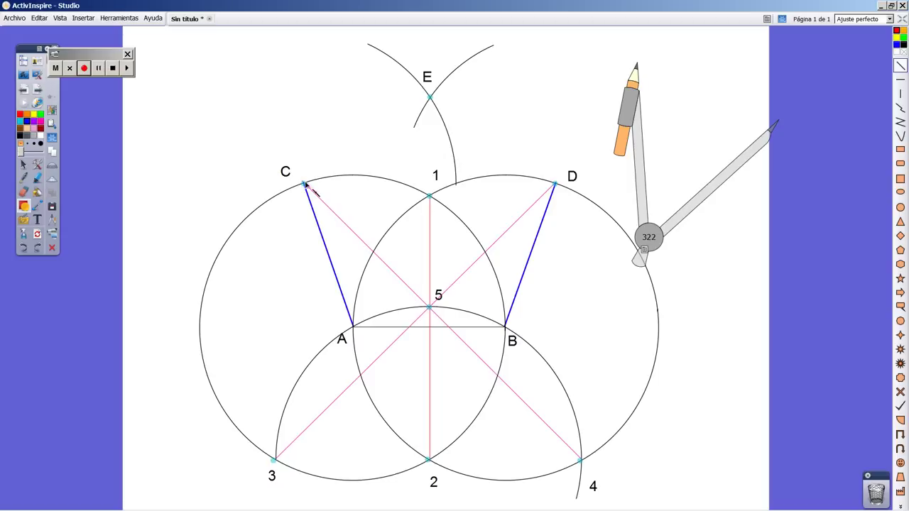
mouse_move(305, 183)
mouse_down()
mouse_move(430, 97)
mouse_move(556, 185)
mouse_up()
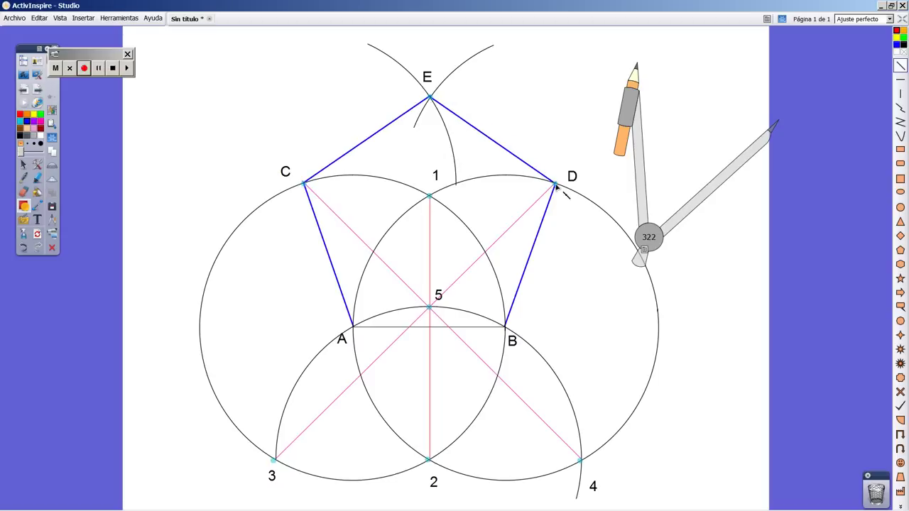